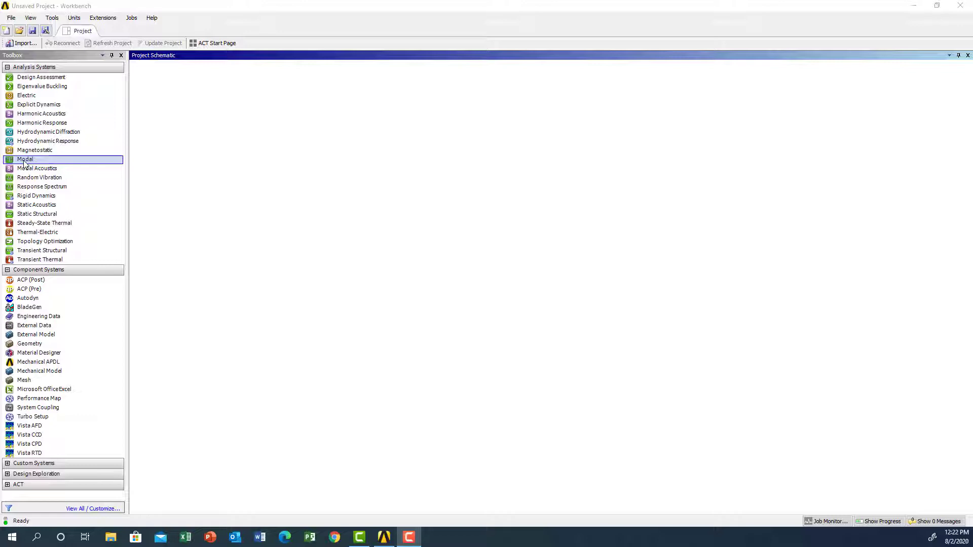
- Add a Modal analysis system and import Lab 7 part 2.igs as its geometry
drag(23, 161, 179, 114)
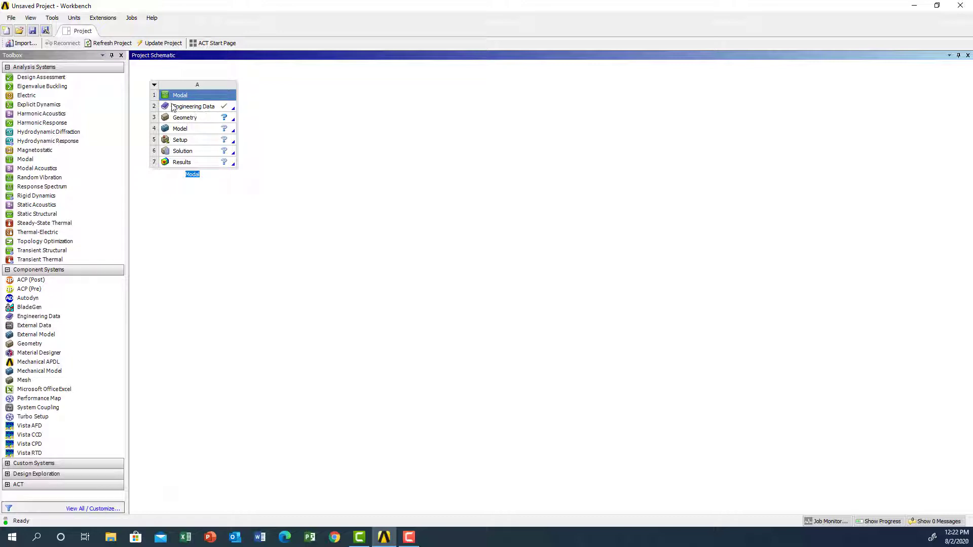
click(204, 122)
right_click(204, 121)
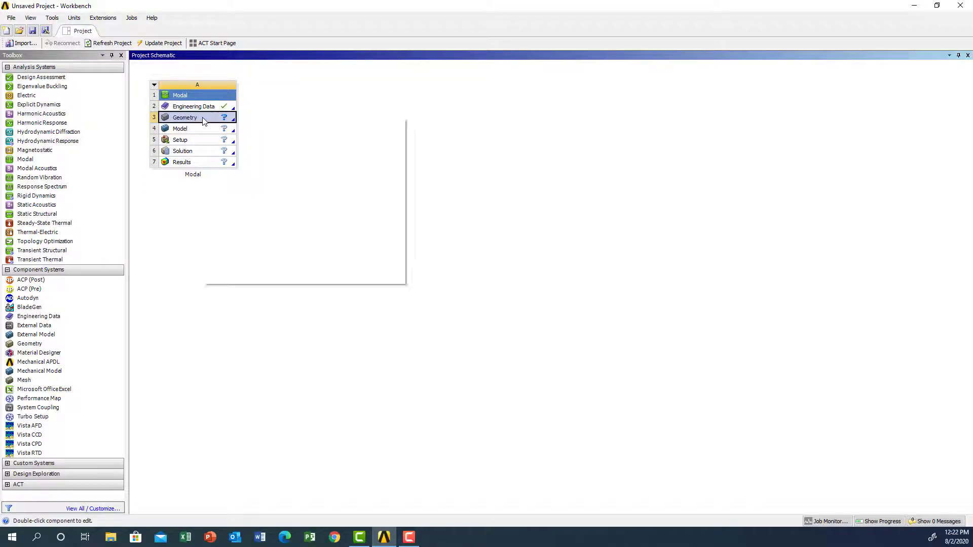
mouse_move(238, 146)
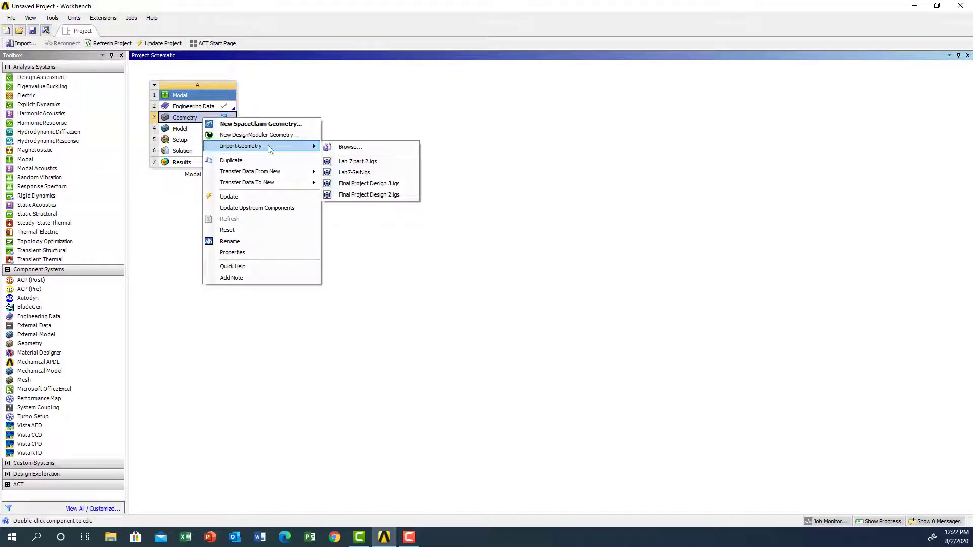
click(360, 162)
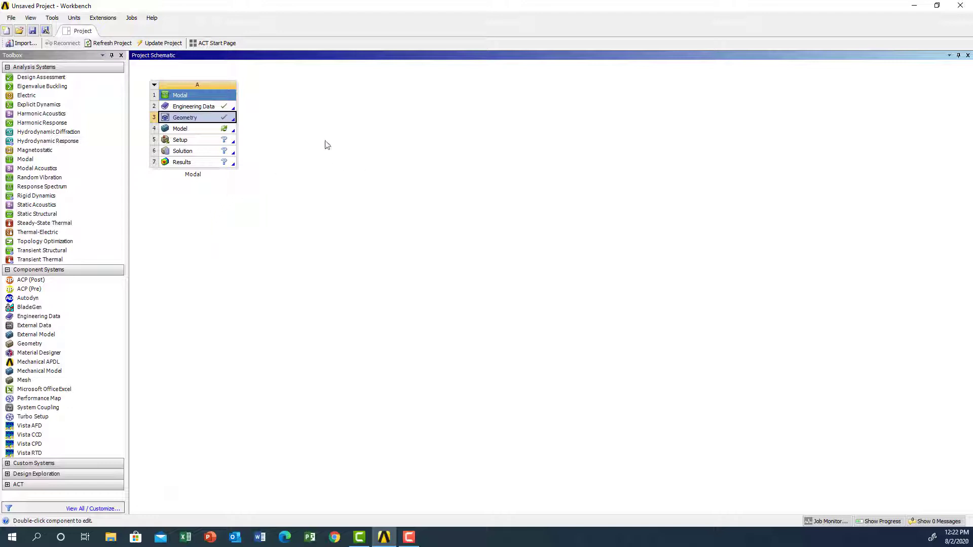
- Open the model in Mechanical and expand the Mesh Sizing details
double_click(191, 133)
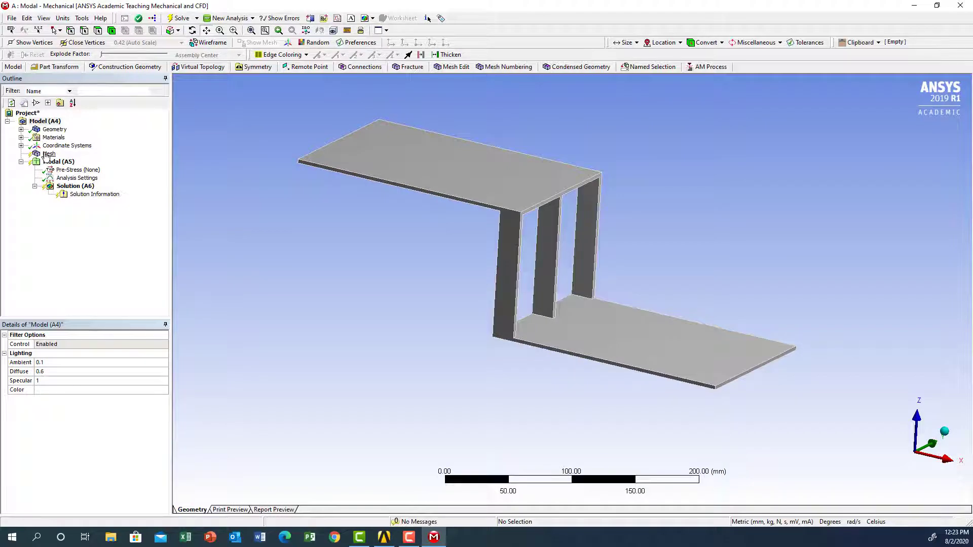
click(48, 154)
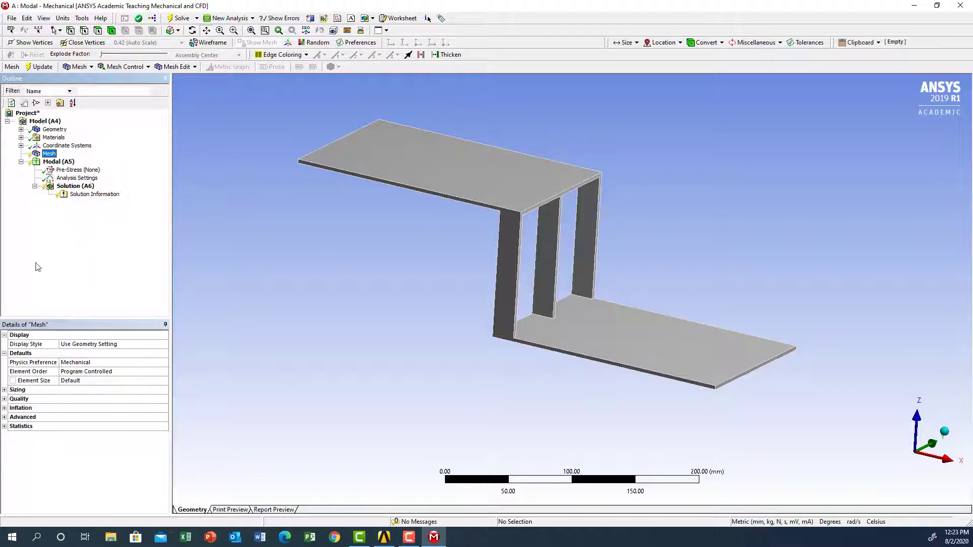
click(4, 391)
click(5, 391)
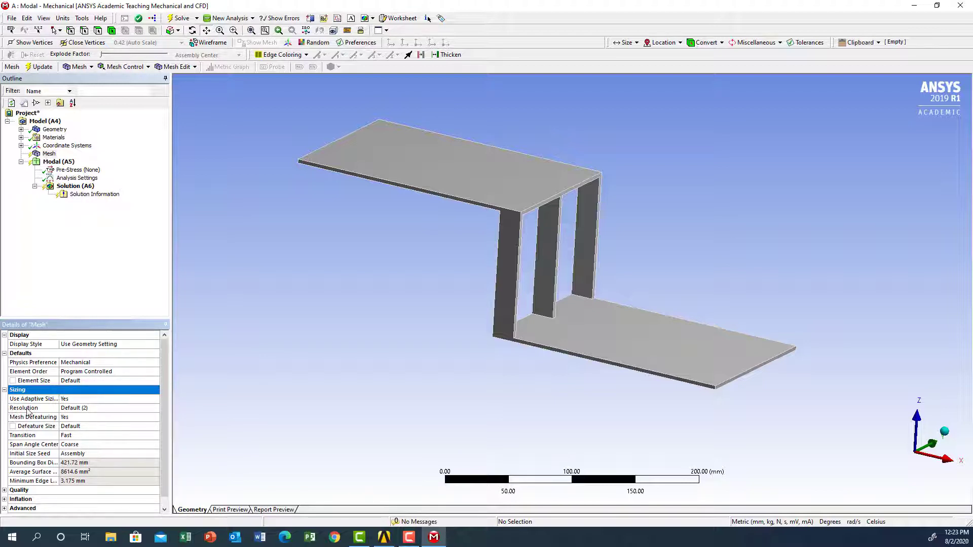
- Set the mesh Resolution slider to 5
click(82, 409)
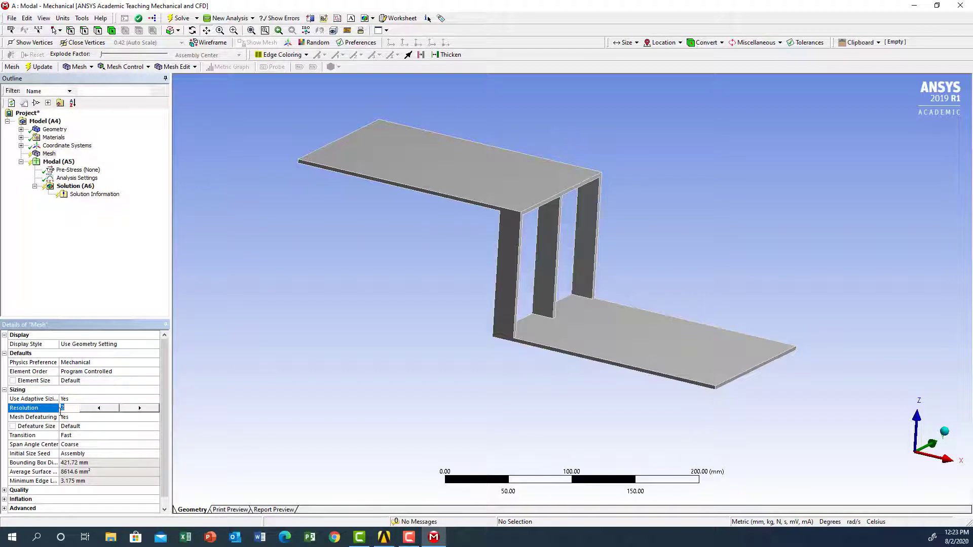
click(99, 408)
click(99, 409)
click(140, 408)
click(140, 409)
click(140, 408)
drag(141, 412, 99, 411)
- Generate the triangular mesh on the stepped sheet part at resolution 5
right_click(49, 154)
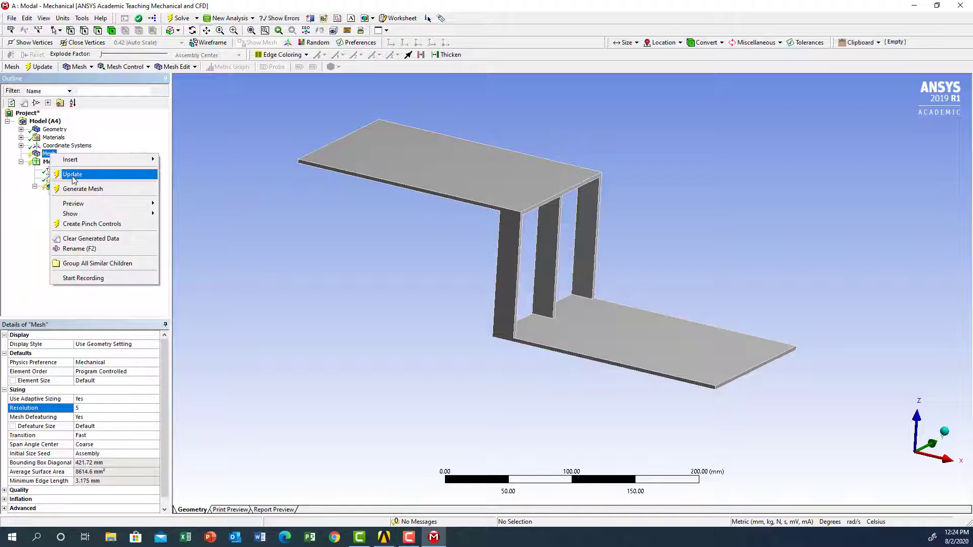
click(73, 190)
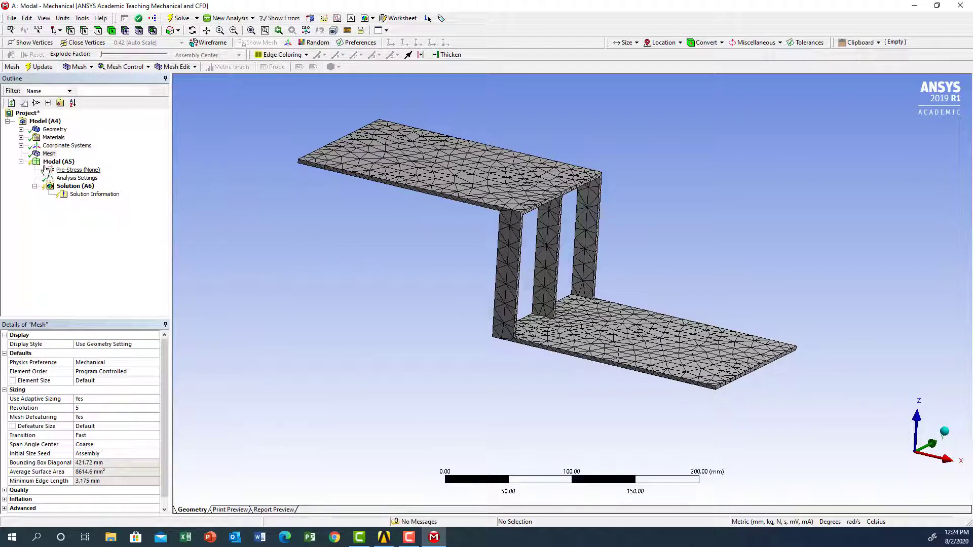
click(51, 162)
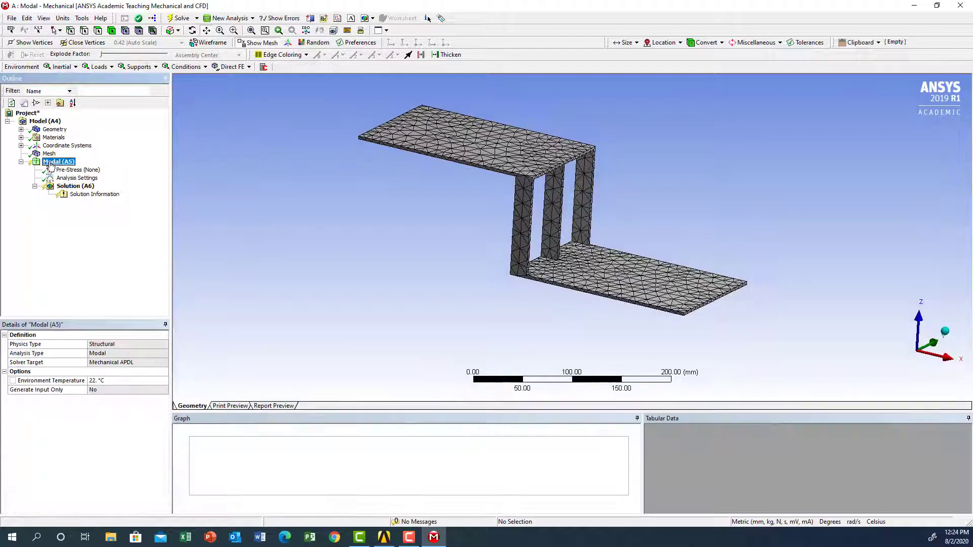
- Add a Fixed Support on the lower plate's end face
right_click(50, 165)
mouse_move(72, 168)
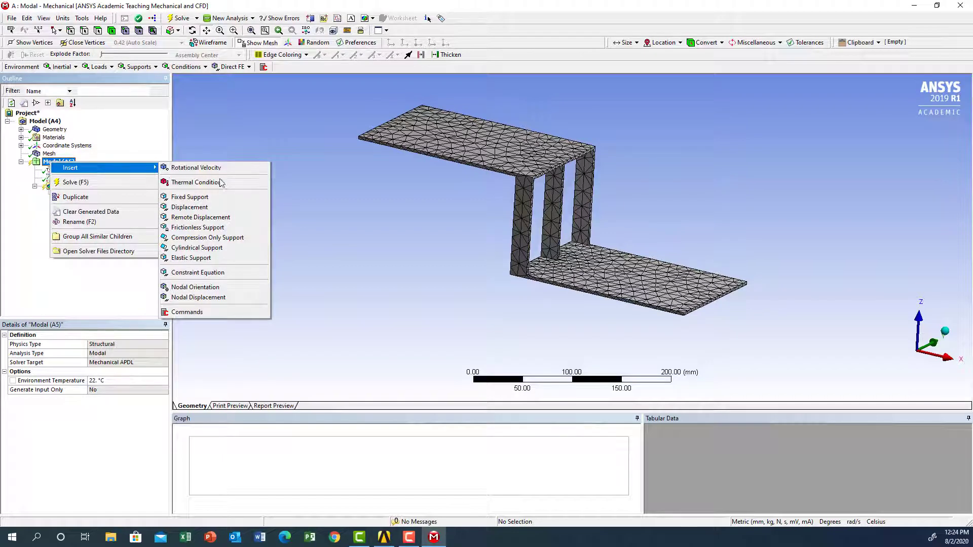
click(188, 197)
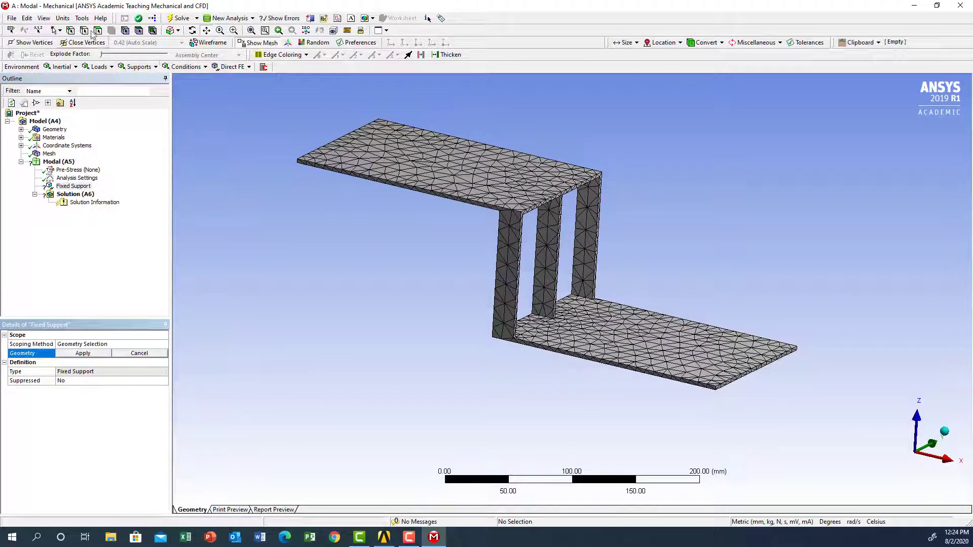
click(97, 30)
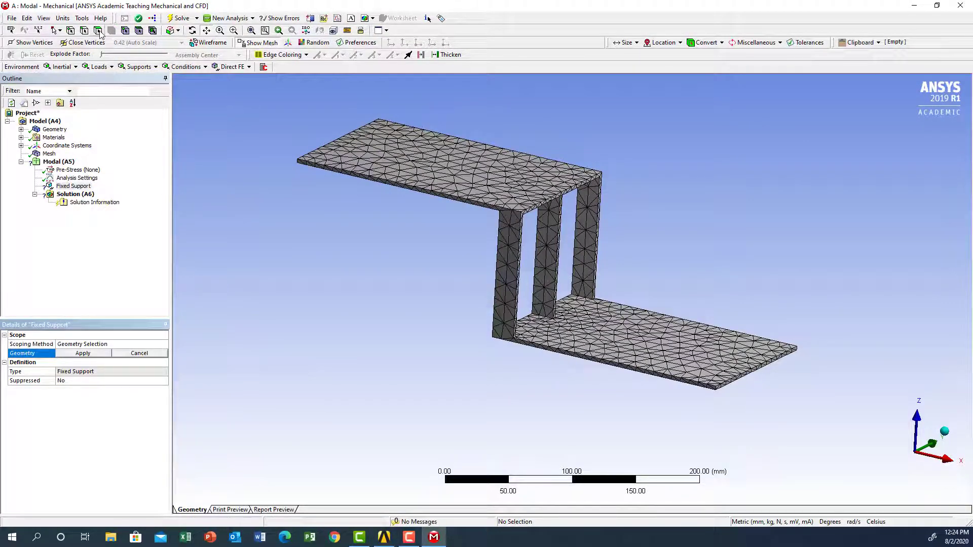
click(744, 376)
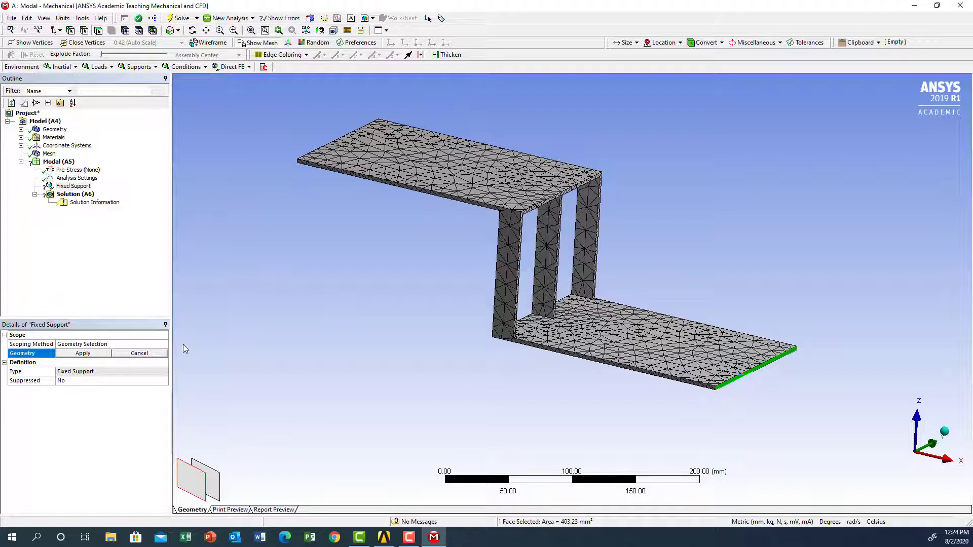
click(83, 354)
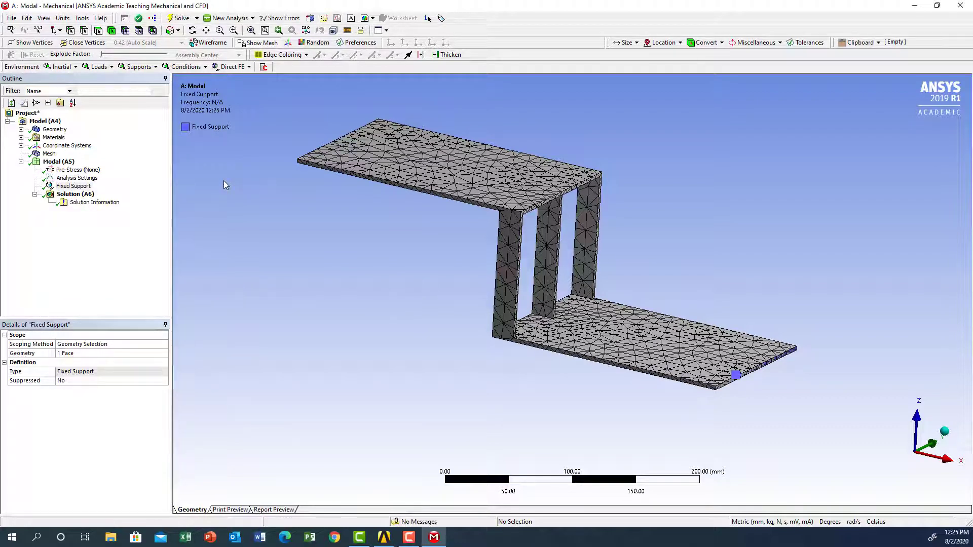
- Review the solved frequencies under Solution (A6), then bring up Analysis Settings
click(75, 194)
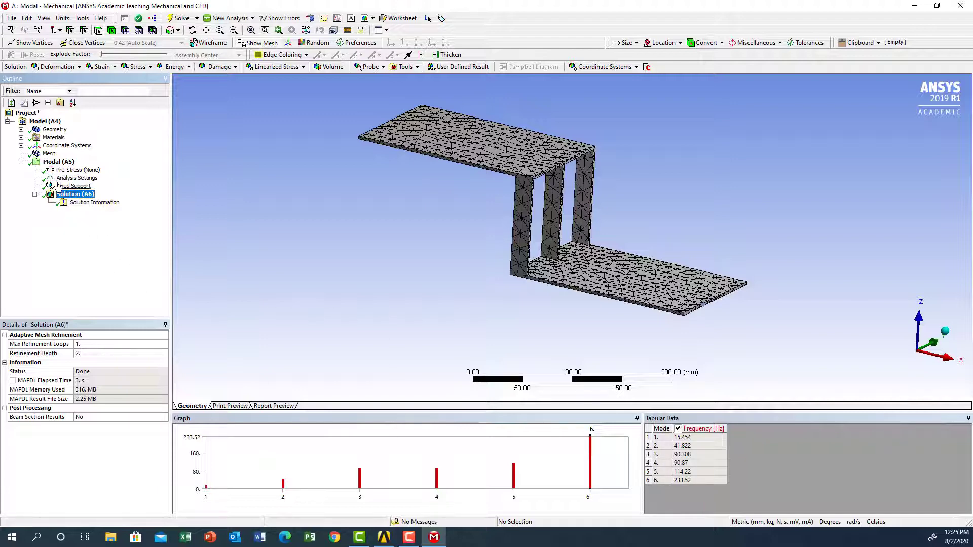
click(75, 179)
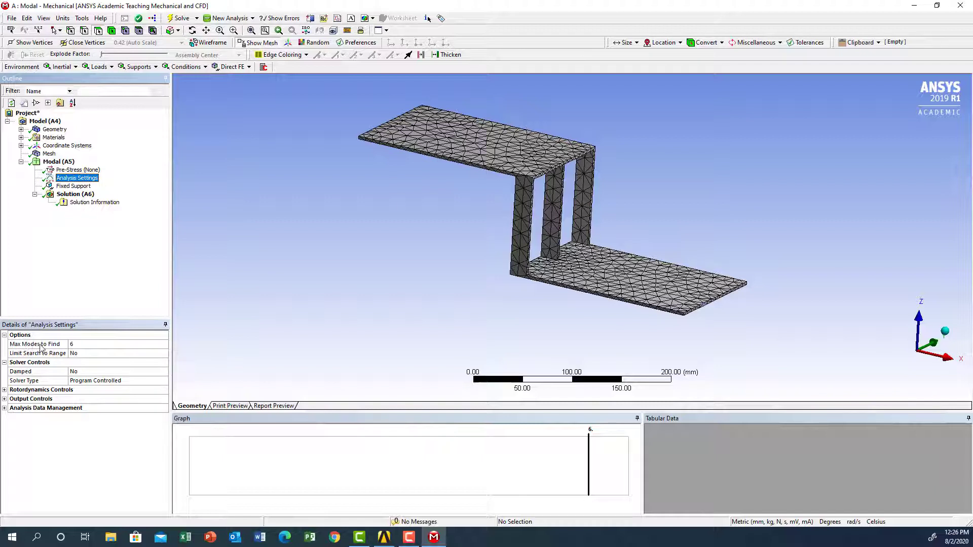
- Set Max Modes to Find to 6 and view the six frequencies, 15.454–233.52 Hz
click(90, 345)
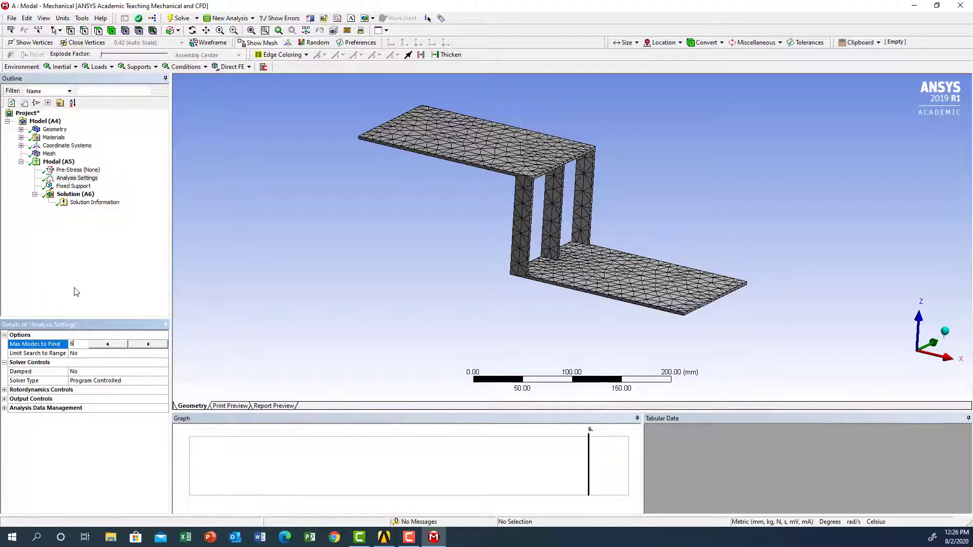
click(102, 261)
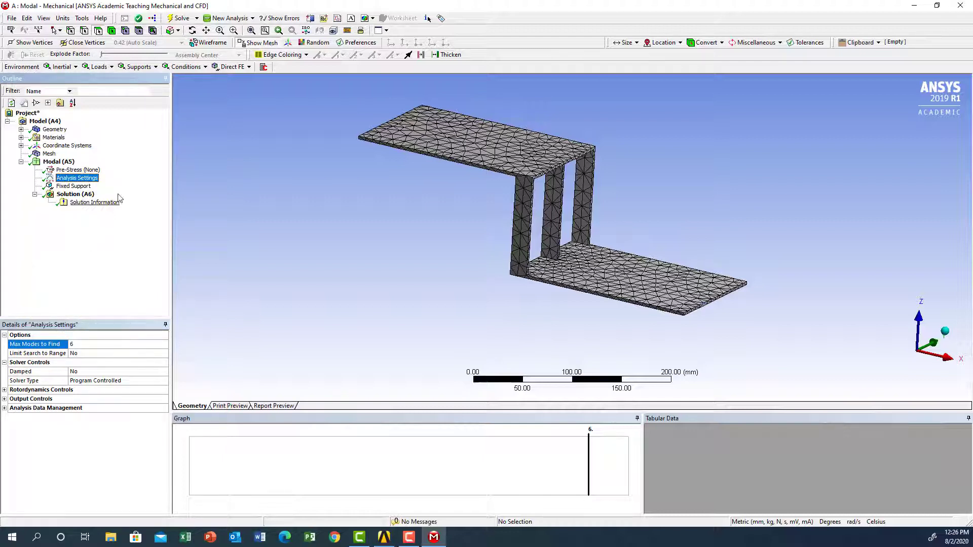
click(69, 195)
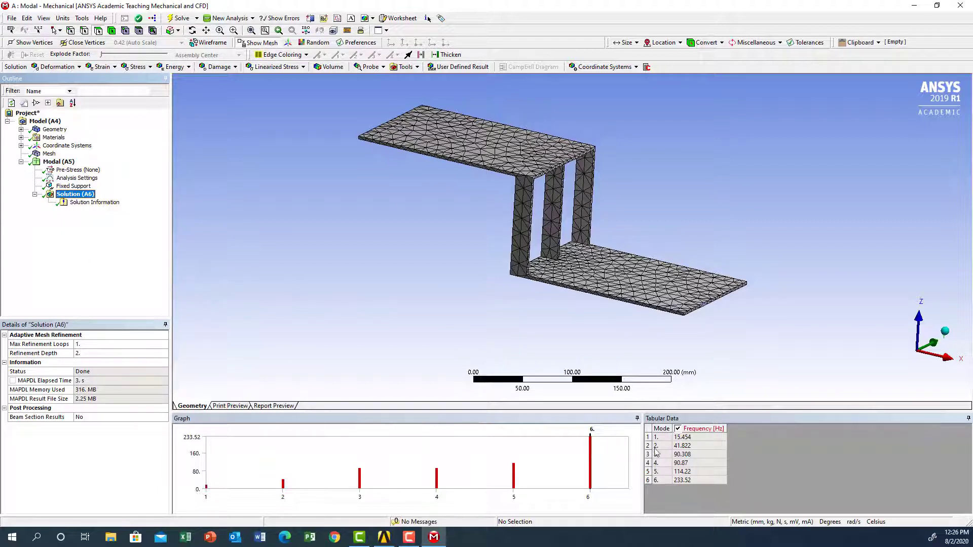
- Create and solve Total Deformation results for all six modes, showing mode 1 at 15.454 Hz
click(684, 438)
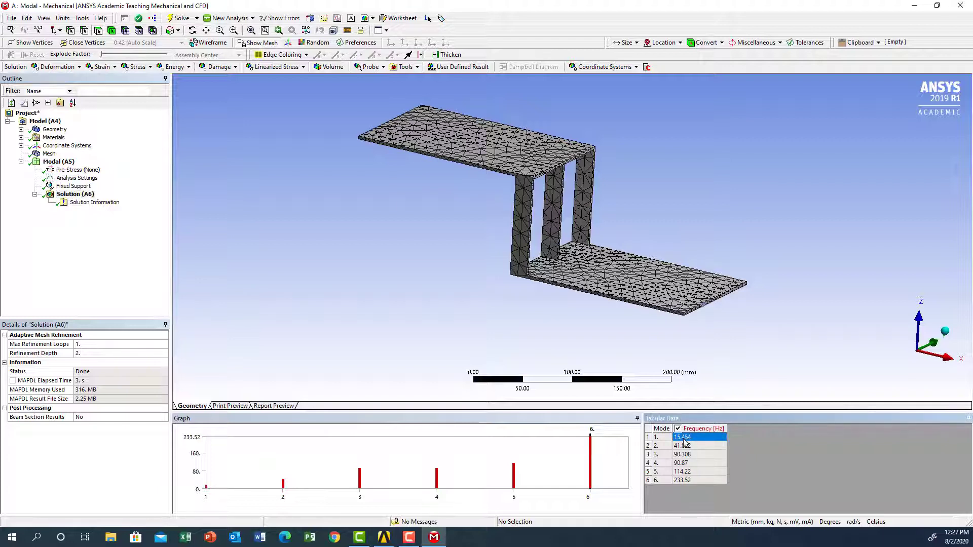
shift+click(686, 481)
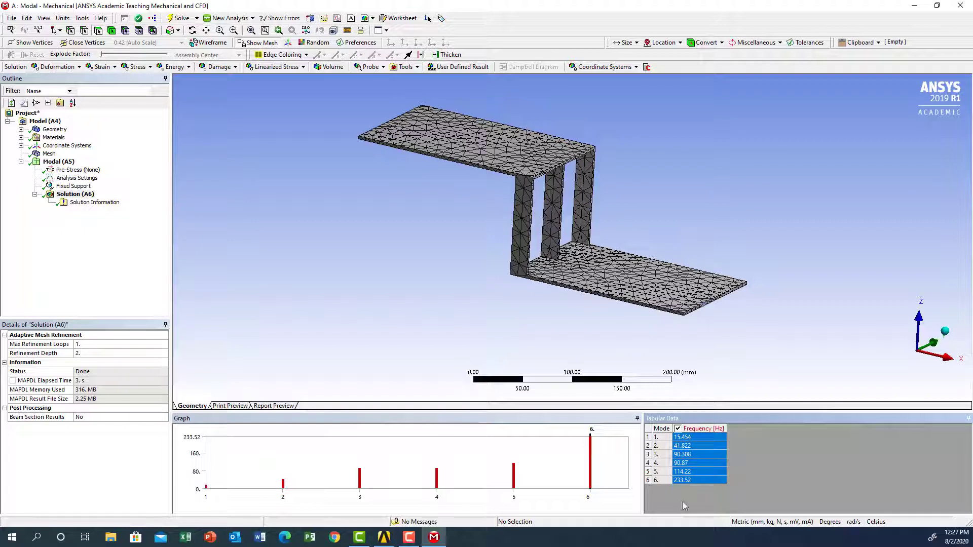
right_click(702, 453)
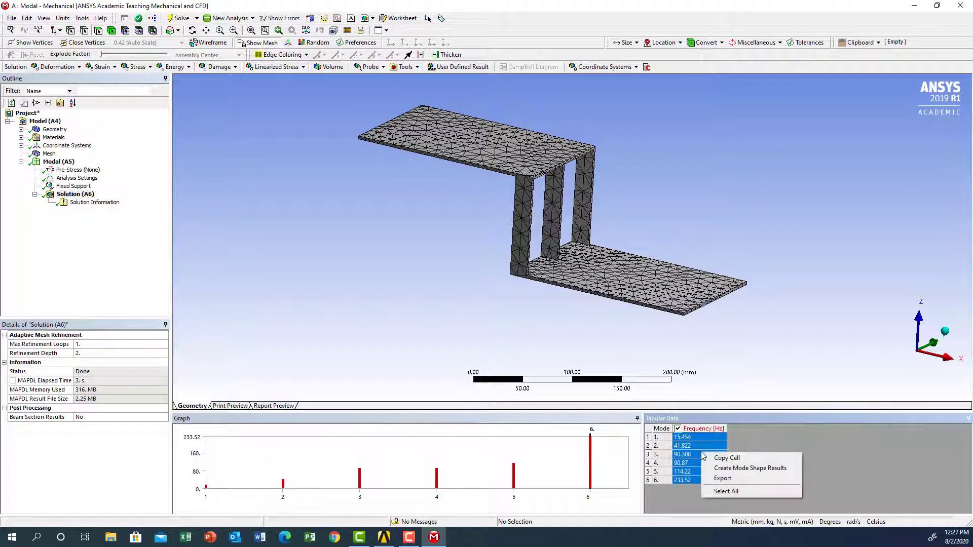
click(747, 470)
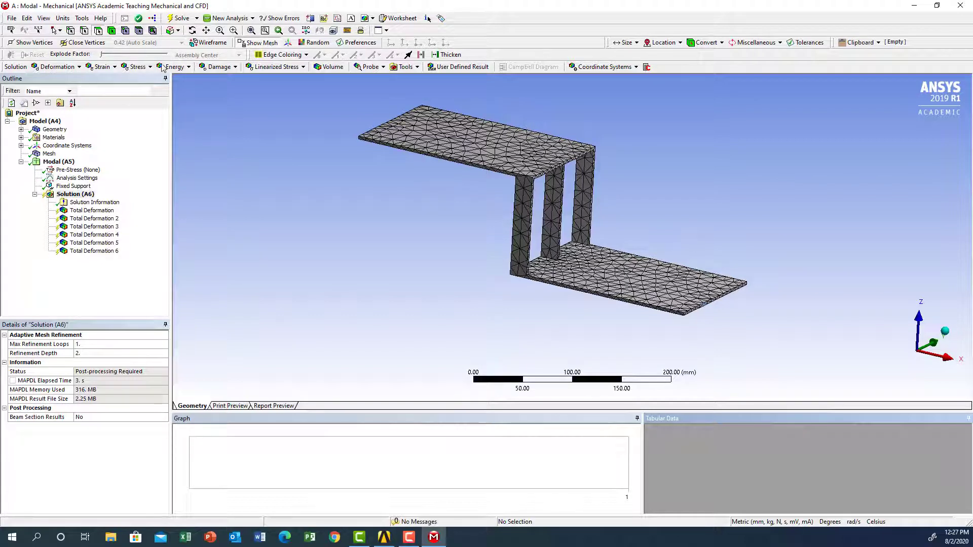
click(178, 18)
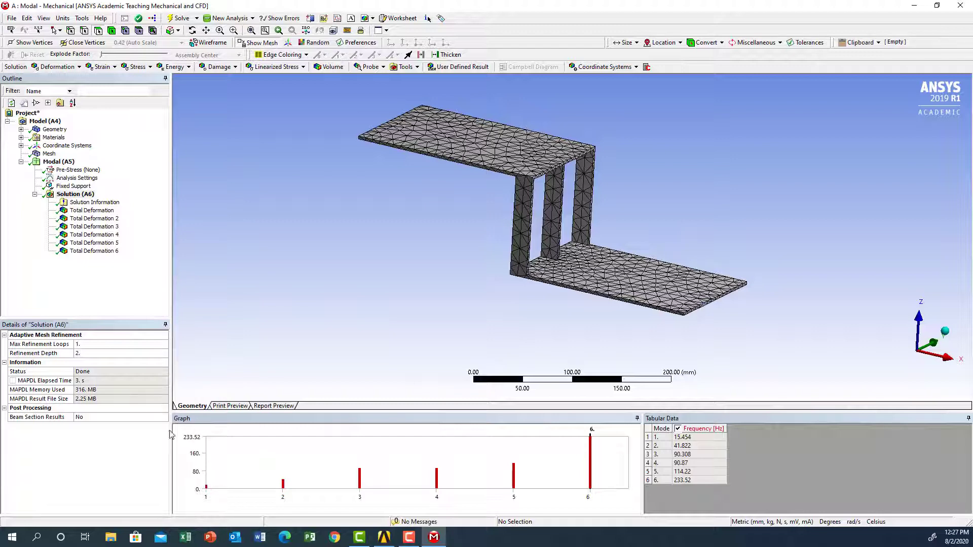
click(92, 211)
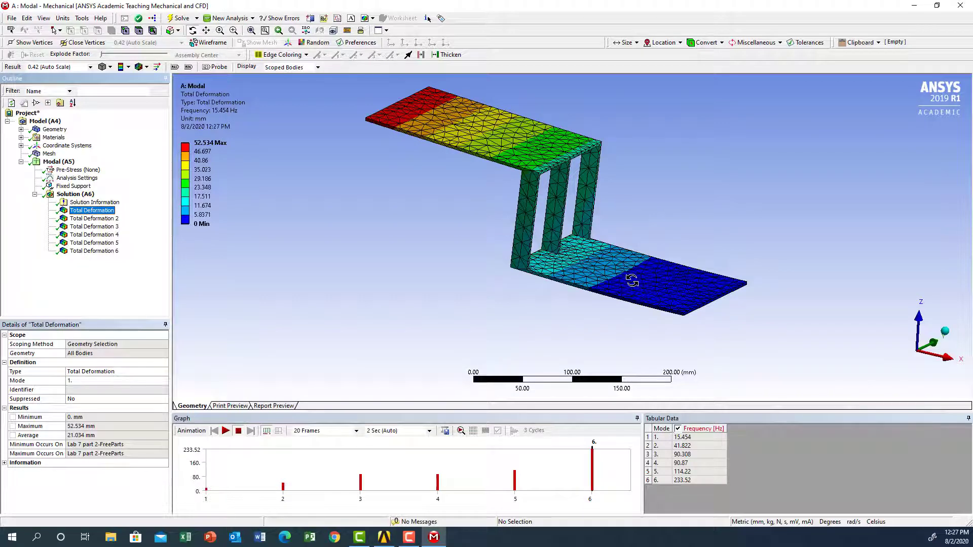
- Animate Total Deformation mode shapes 1 through 6 in turn, ending with mode 6 at 233.52 Hz
click(226, 431)
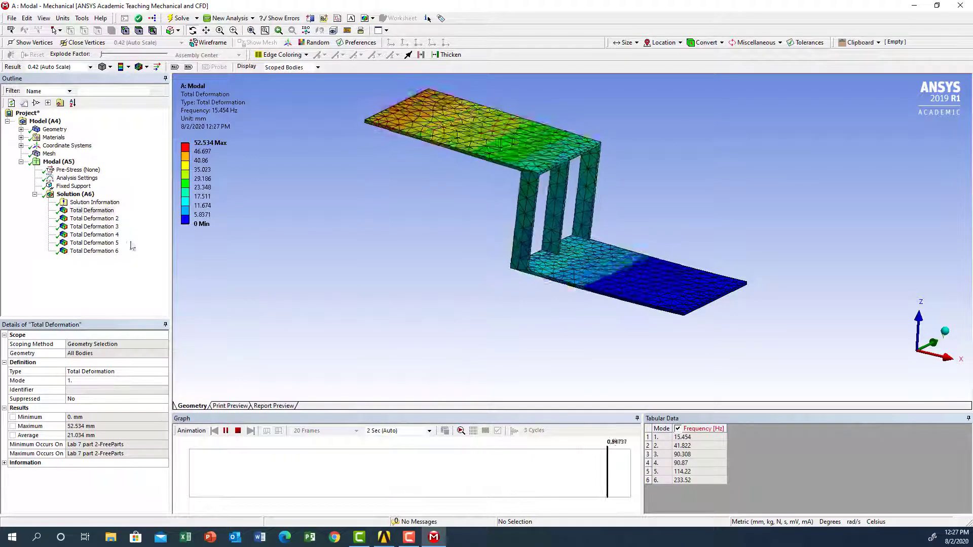
click(91, 219)
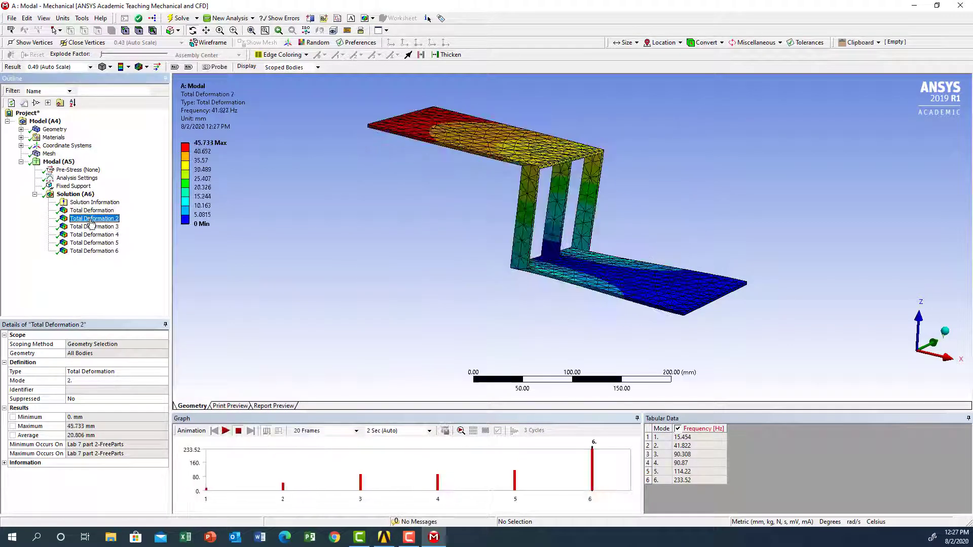
click(226, 431)
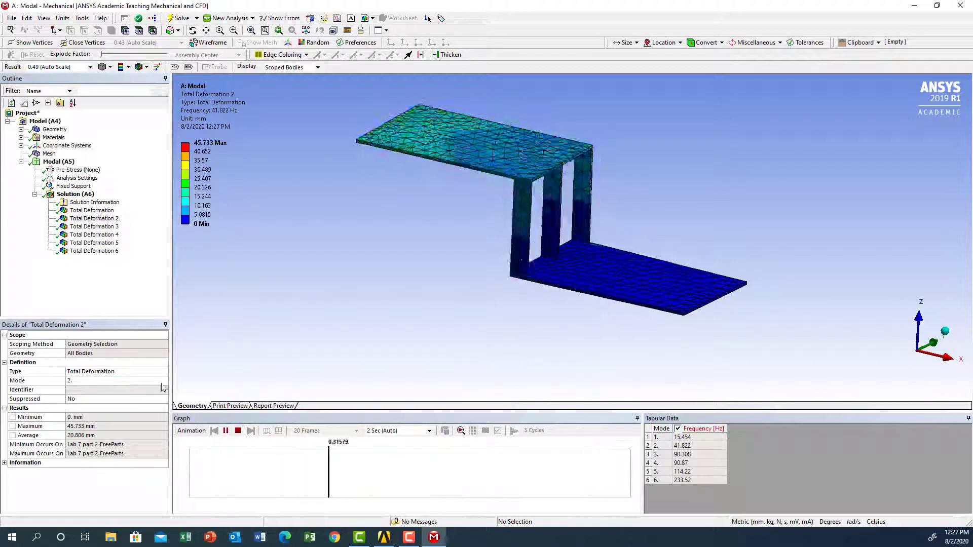
click(92, 227)
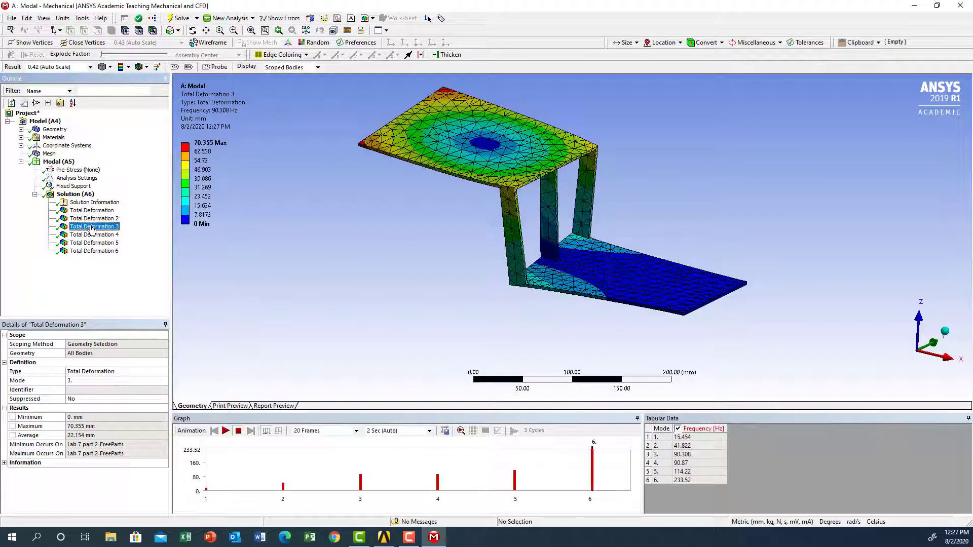
click(226, 432)
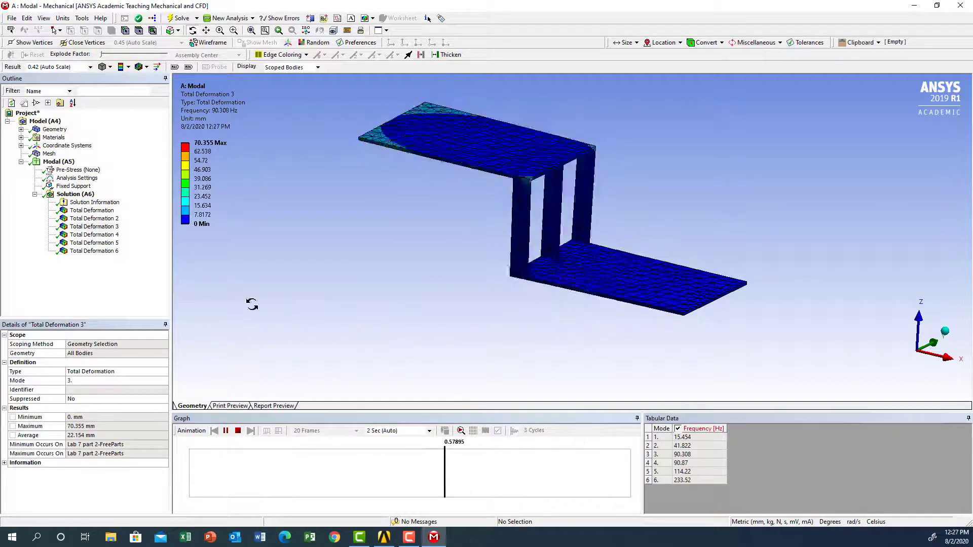
click(96, 236)
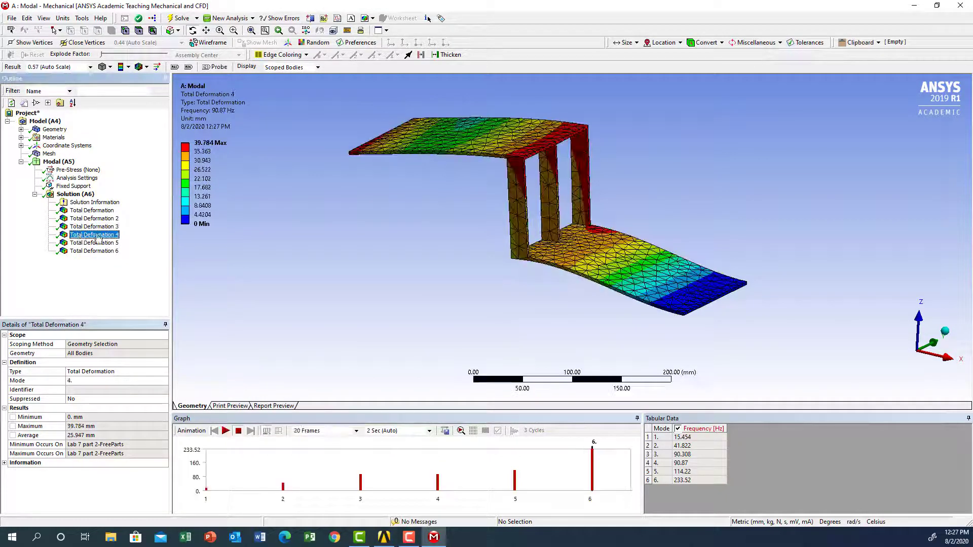
click(226, 431)
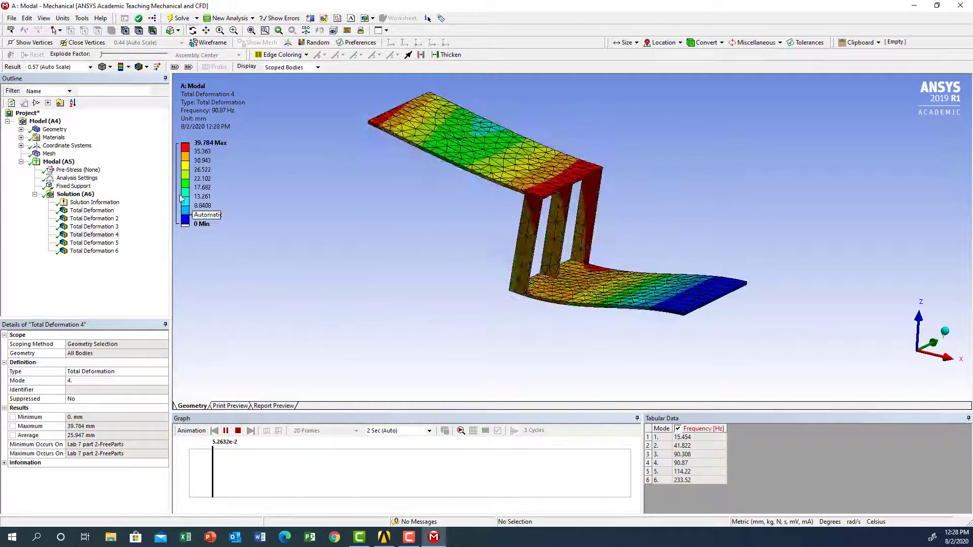
click(89, 245)
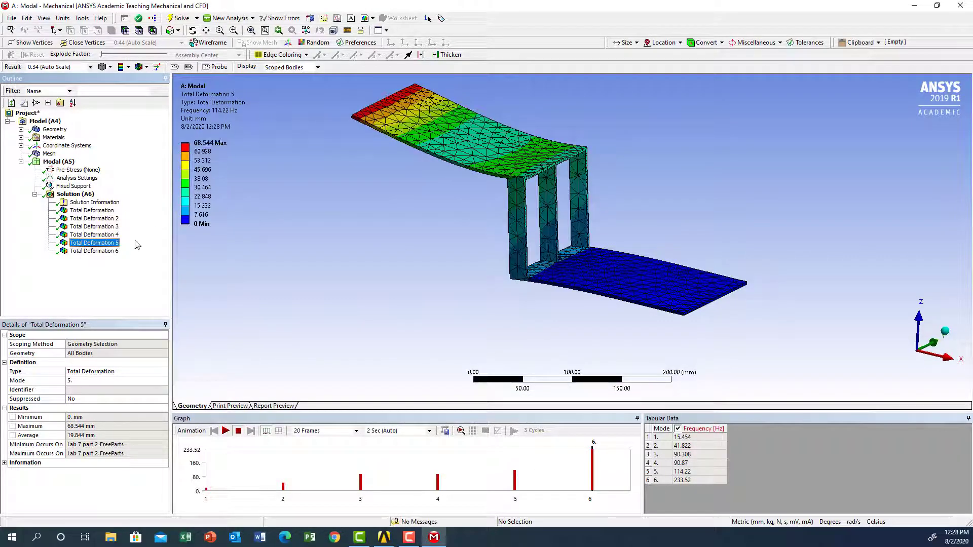
click(224, 431)
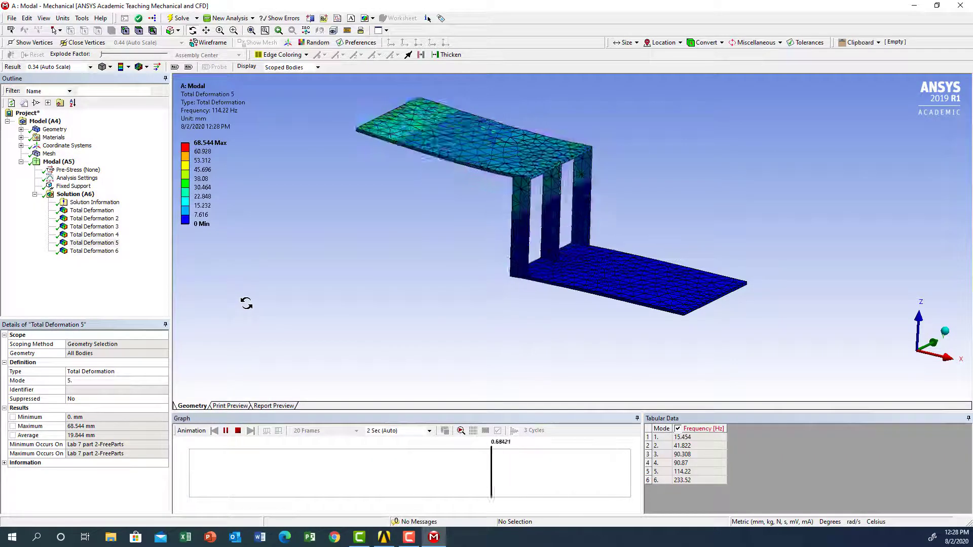
click(82, 252)
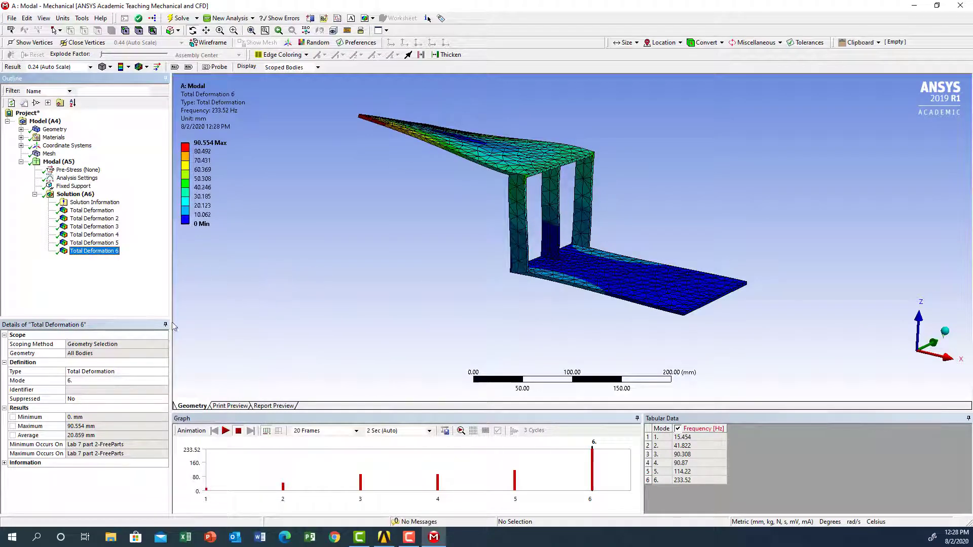
click(226, 431)
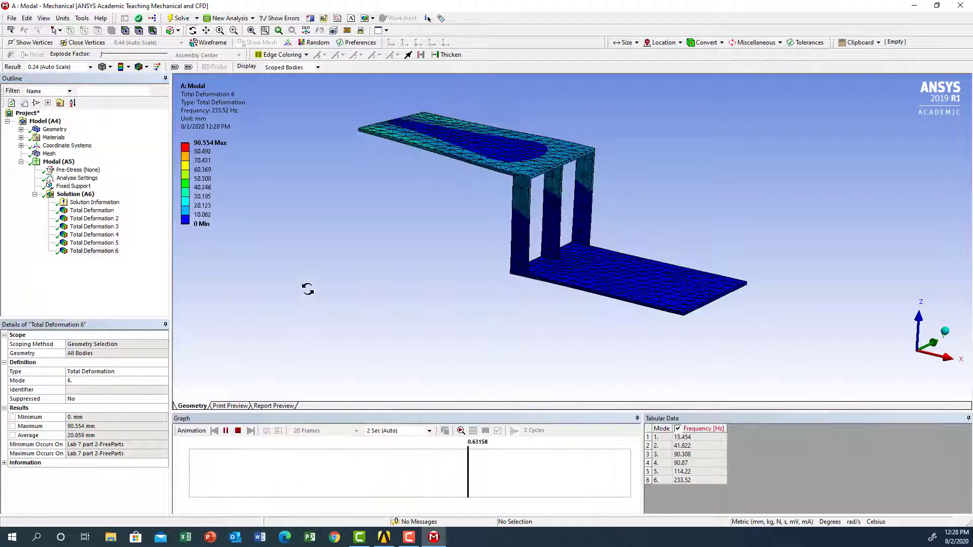